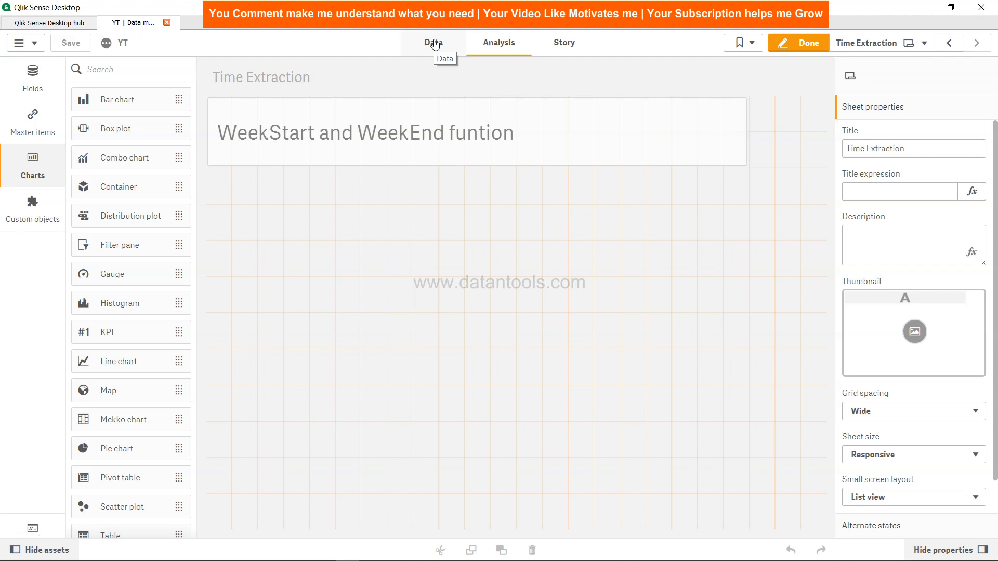
# Open the data load script, review the inline TempTable, and make room for a new statement below it
pyautogui.click(435, 43)
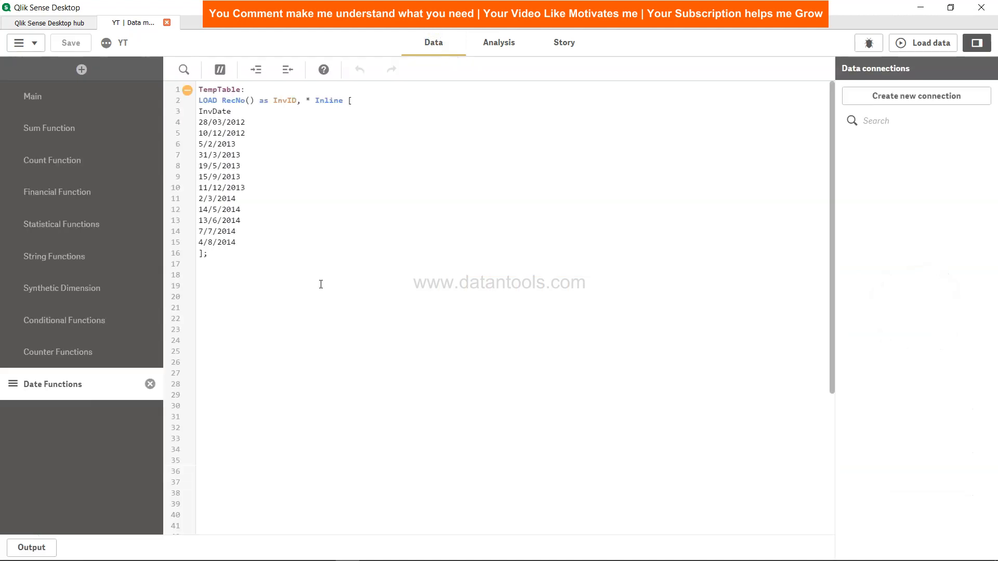
pyautogui.moveTo(199, 89); pyautogui.dragTo(239, 245)
pyautogui.click(240, 246)
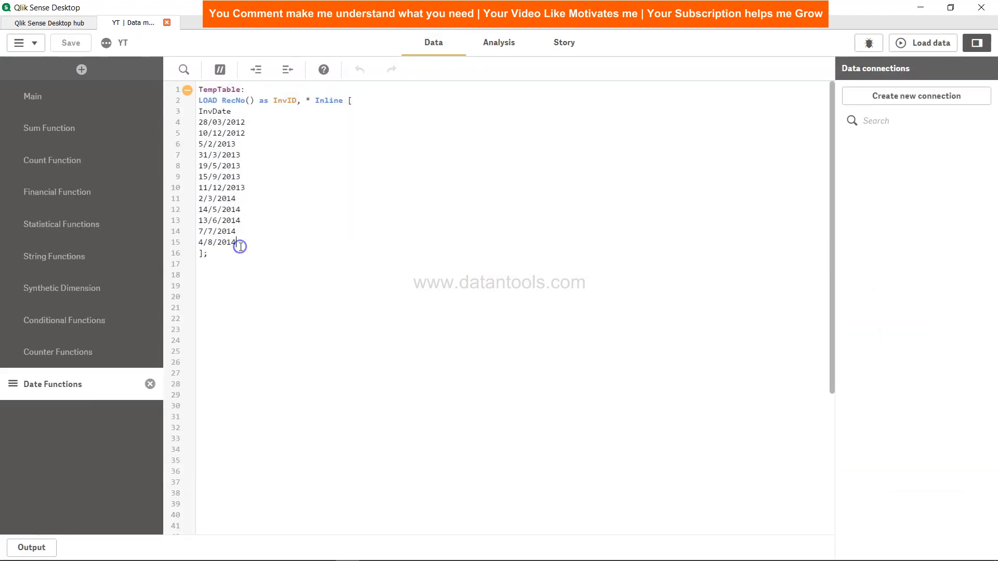
pyautogui.moveTo(206, 120); pyautogui.dragTo(246, 123)
pyautogui.click(246, 122)
pyautogui.click(259, 257)
pyautogui.press('Return')
pyautogui.press('Return')
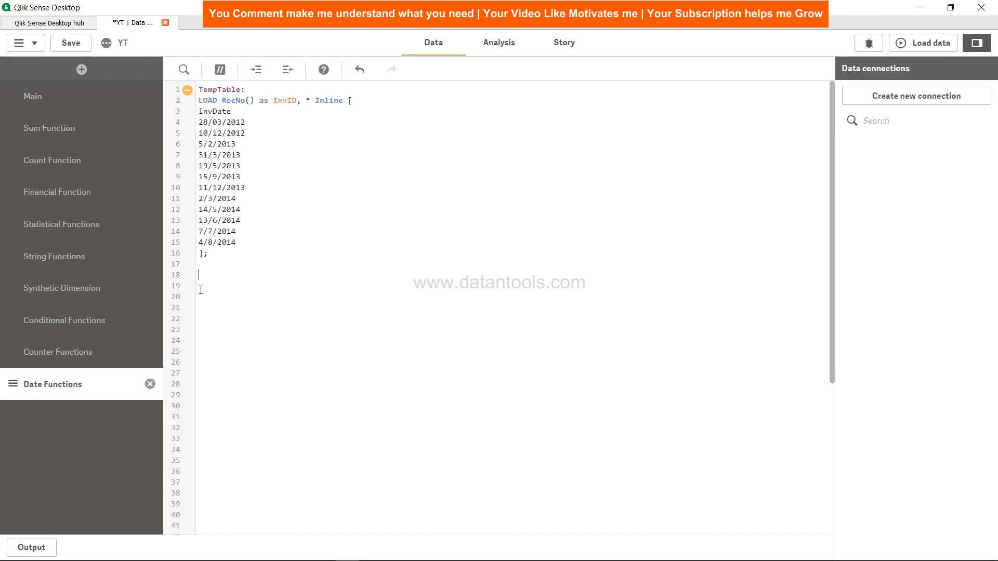
# Start a new table labelled week_calc with a Load statement that takes all fields (*)
pyautogui.write('wee')
pyautogui.press('BackSpace')
pyautogui.press('BackSpace')
pyautogui.write('eek_calc:')
pyautogui.press('Return')
pyautogui.write('Load *')
# Add the expression WeekStart(InvDate,0) as WeekStartDate to the week_calc load
pyautogui.write('weeksta')
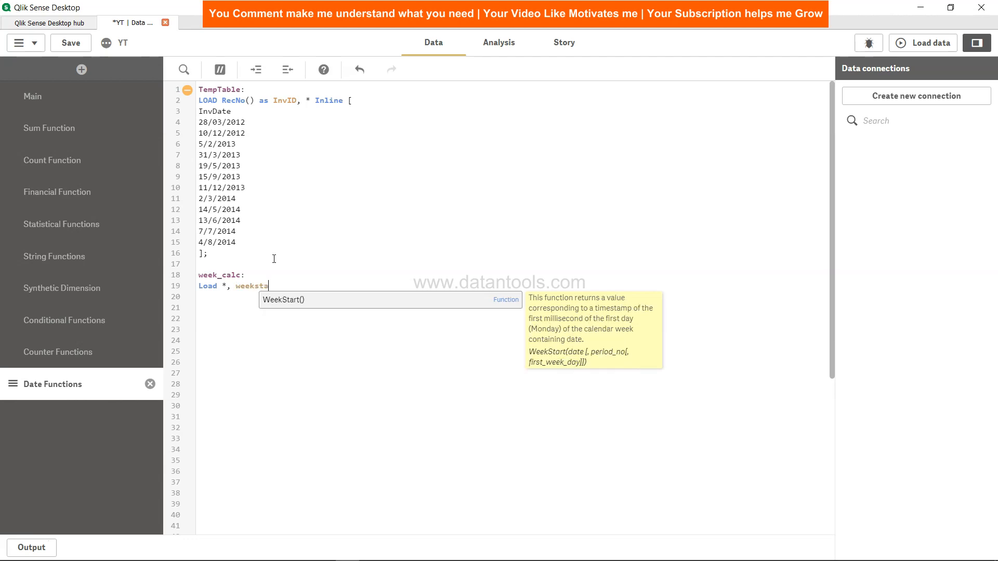
pyautogui.press('Return')
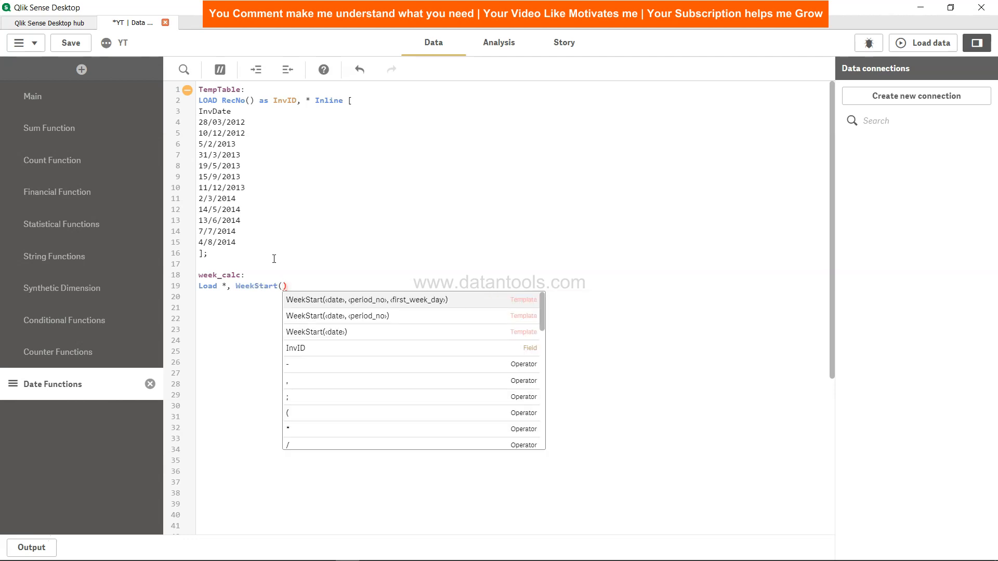
pyautogui.write('Inv')
pyautogui.write('Date')
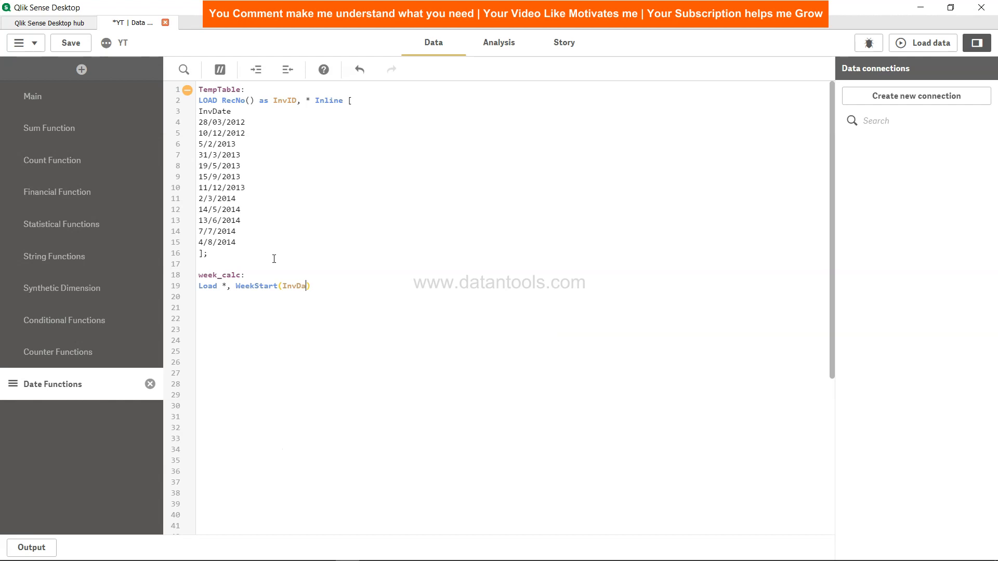
pyautogui.write(',0')
pyautogui.write('as WeekStartDate')
pyautogui.press('BackSpace')
pyautogui.press('BackSpace')
pyautogui.press('BackSpace')
pyautogui.write('ate, Weekd')
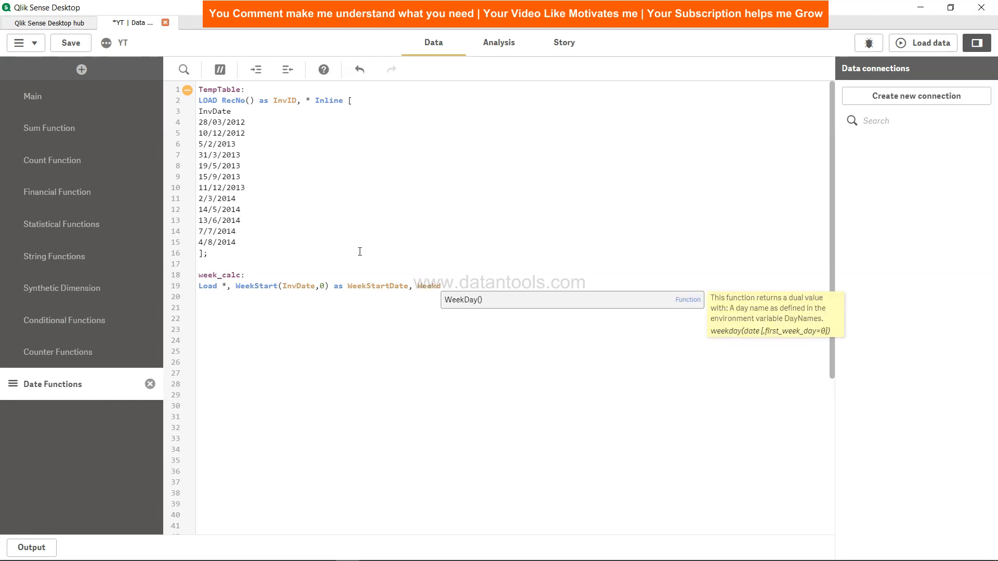
# Add the expression WeekEnd(InvDate,0) as WeekEndDate to the week_calc load
pyautogui.press('BackSpace')
pyautogui.write('e')
pyautogui.press('Return')
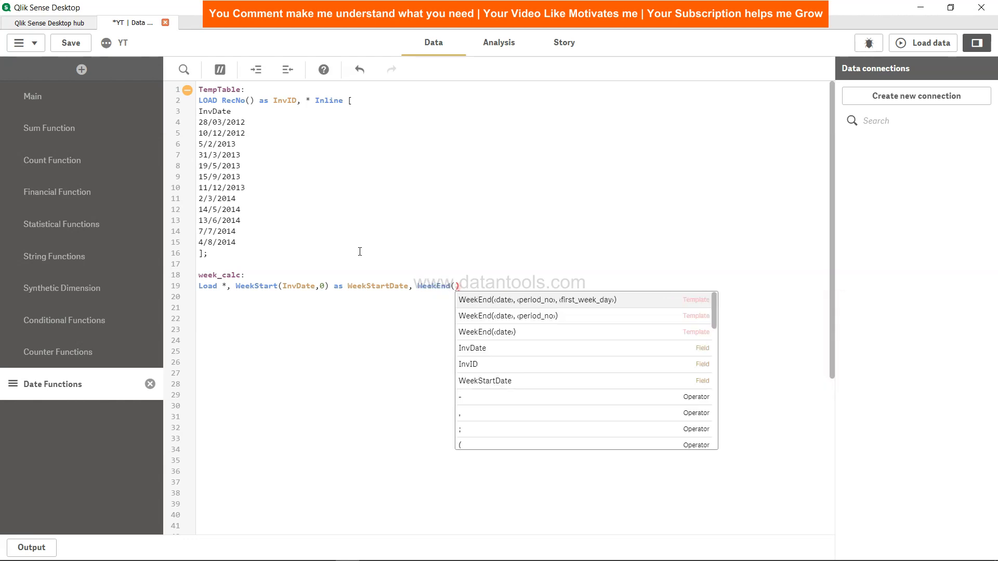
pyautogui.write('InvDate')
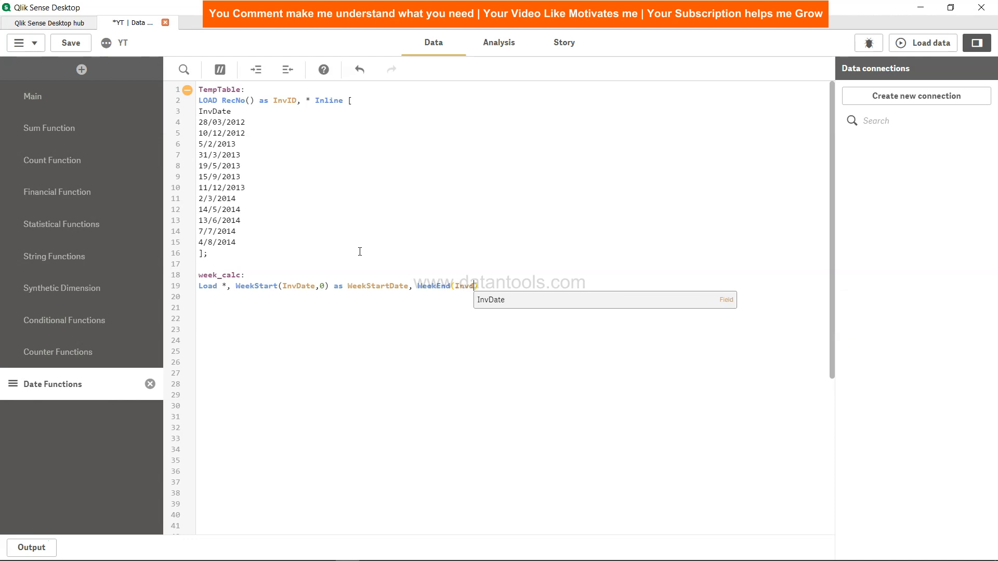
pyautogui.write(',0')
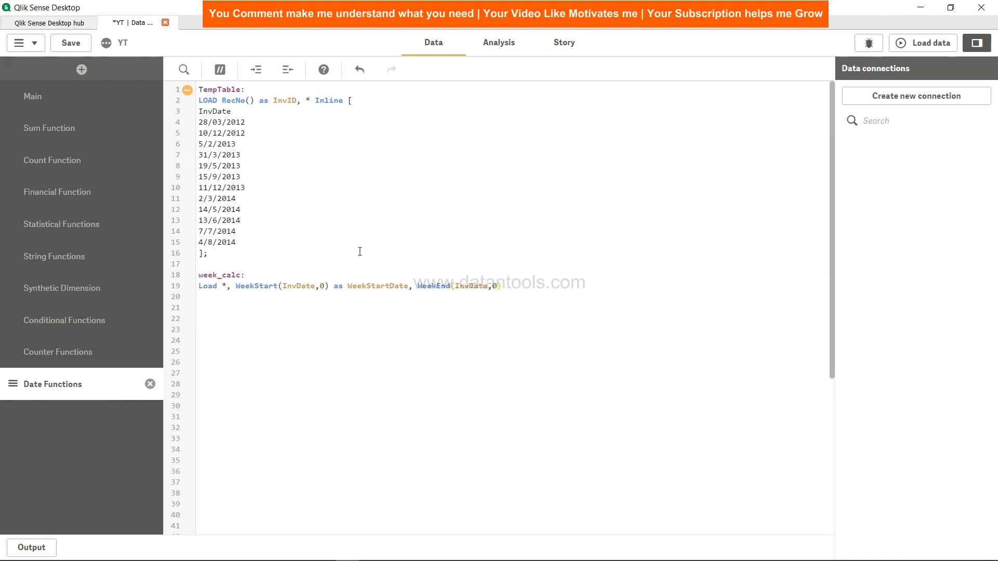
pyautogui.write(') as WeekEndDate Resident ')
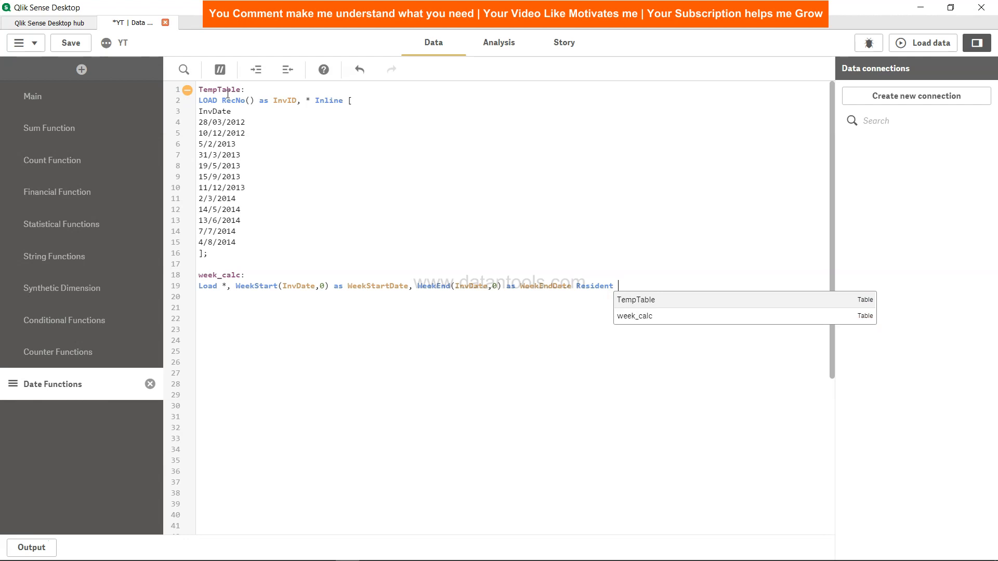
pyautogui.write('TempTable')
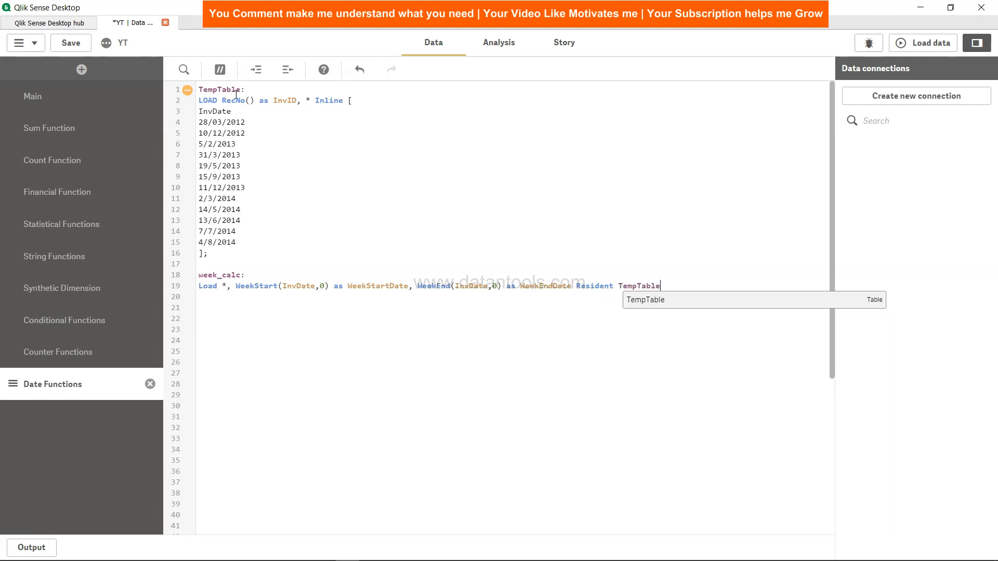
pyautogui.write(';Add')
# Finish the week_calc load statement with Resident TempTable as its source
pyautogui.press('Return')
pyautogui.press('Return')
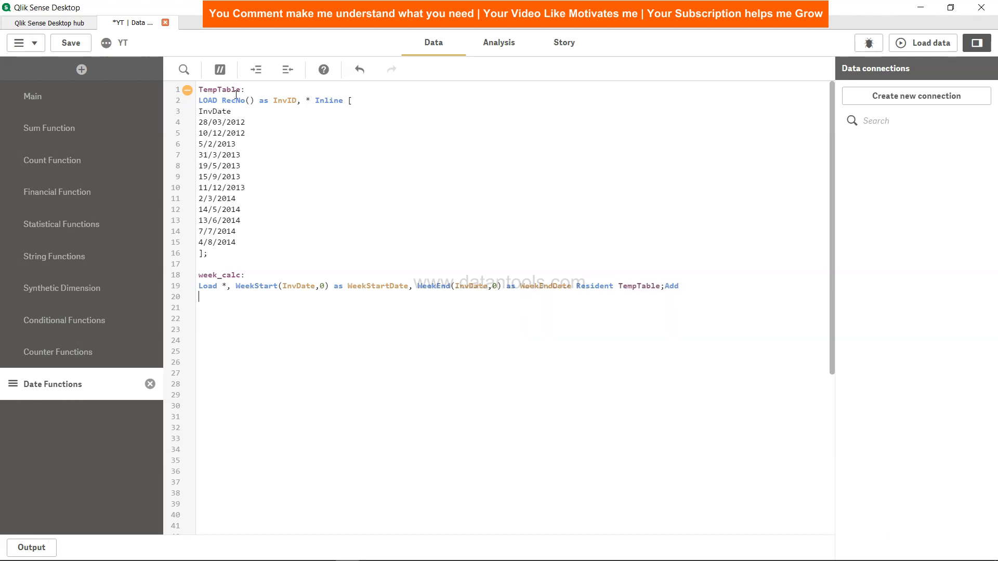
# Write Drop Table TempTable; below the week_calc load and remove the stray word Add from the end of the load line
pyautogui.press('Return')
pyautogui.write('Drop Table ')
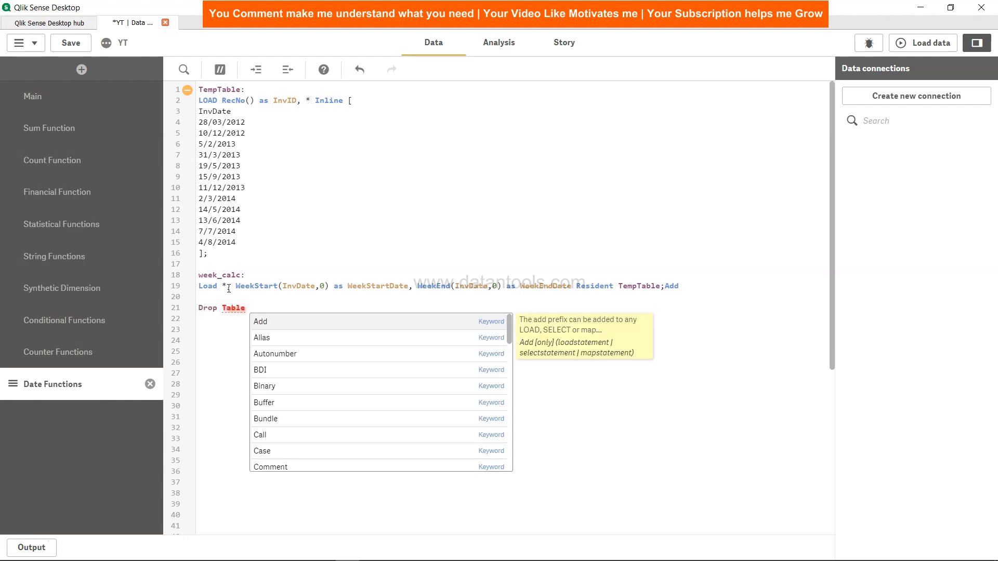
pyautogui.write('Temp')
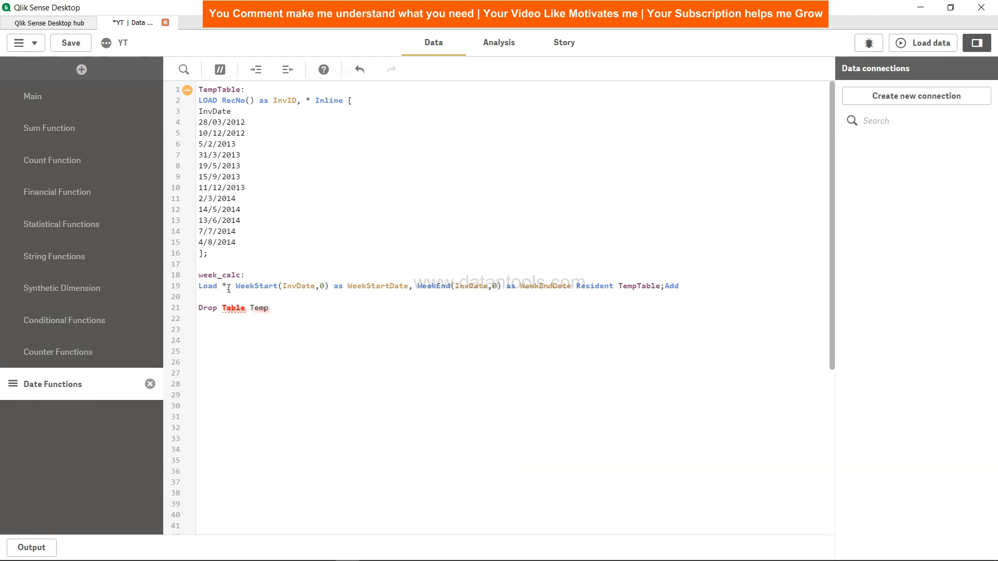
pyautogui.click(686, 288)
pyautogui.press('BackSpace')
pyautogui.press('BackSpace')
pyautogui.press('BackSpace')
pyautogui.click(281, 307)
pyautogui.write('Table;')
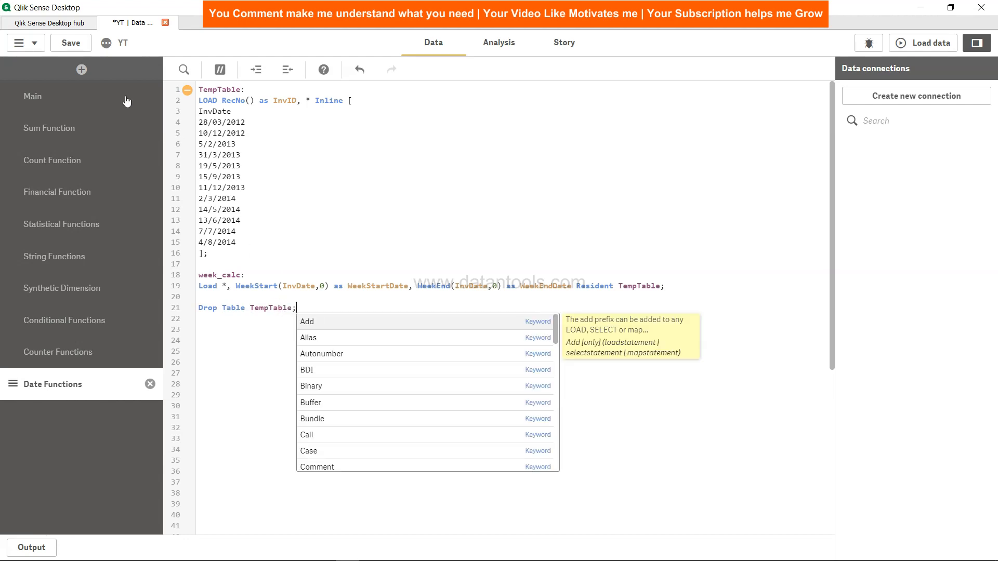
# Save the script and load the data, closing the load progress report
pyautogui.click(69, 43)
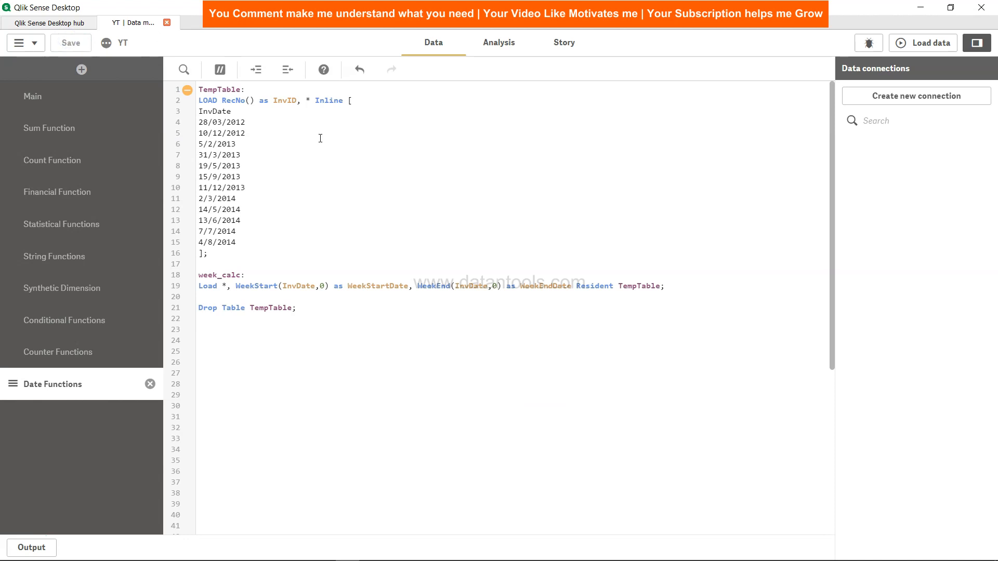
pyautogui.click(928, 42)
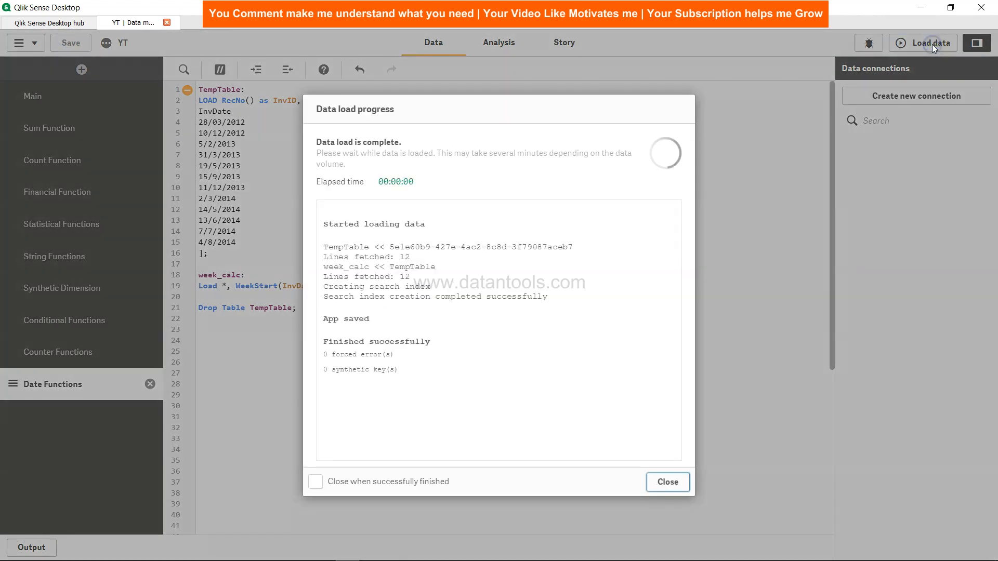
pyautogui.click(667, 482)
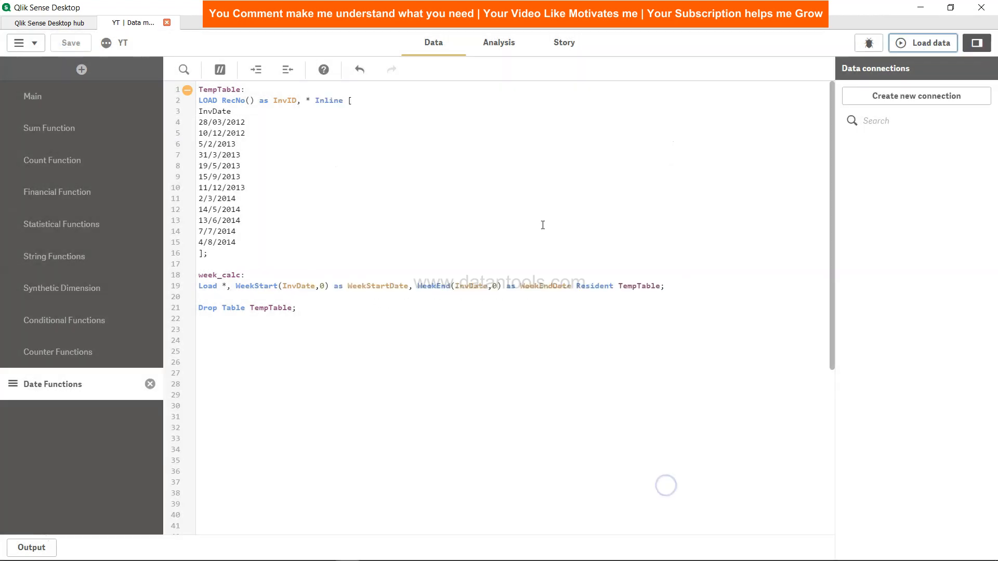
# Add a table to the Time Extraction sheet with InvDate as dimension and make it taller to fit all rows
pyautogui.click(497, 49)
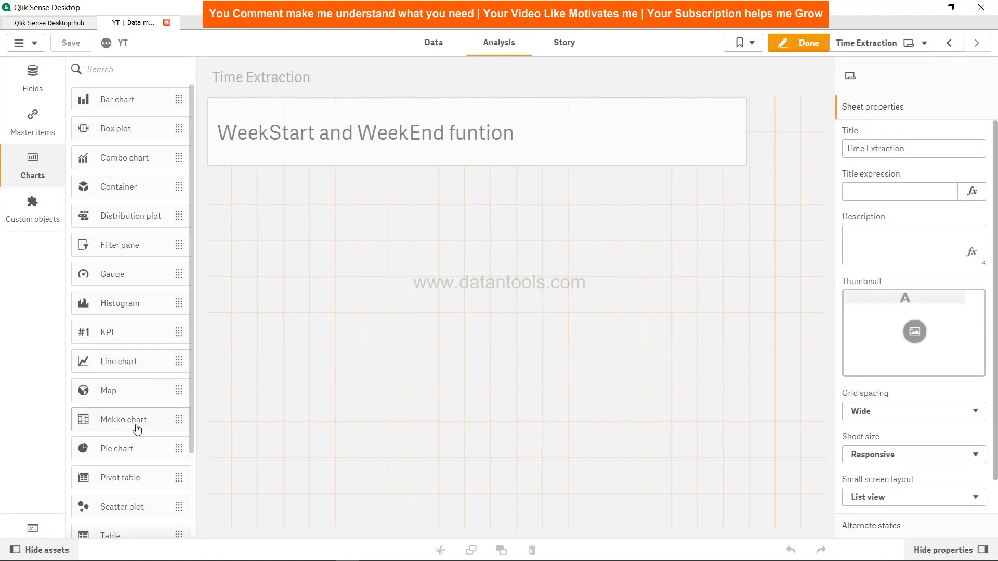
pyautogui.moveTo(135, 527); pyautogui.dragTo(318, 263)
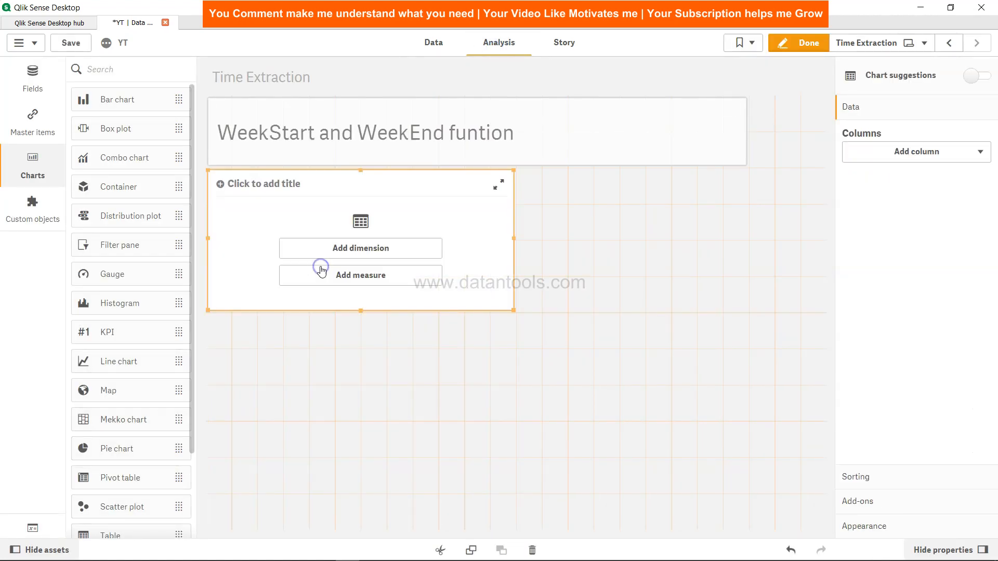
pyautogui.click(351, 255)
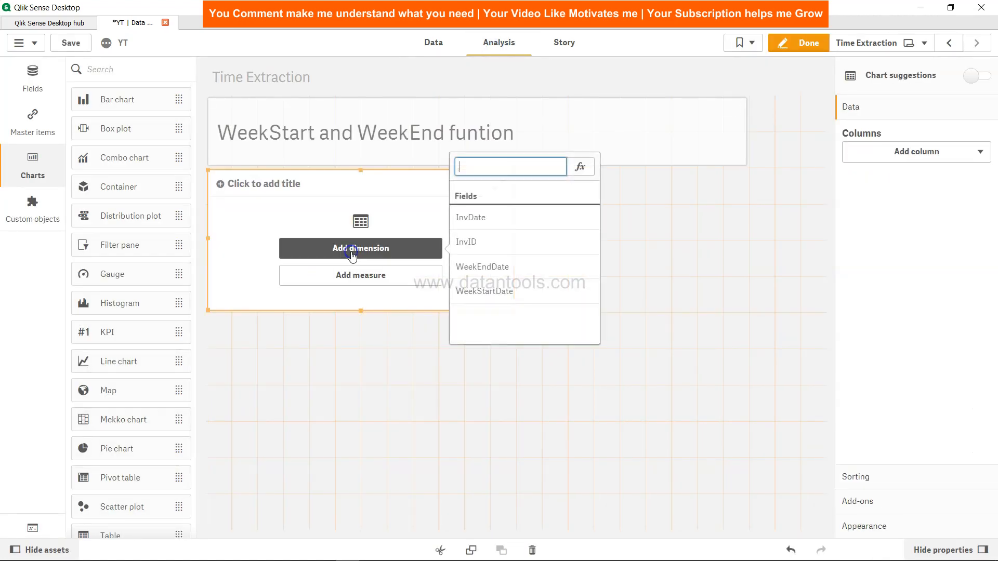
pyautogui.click(474, 218)
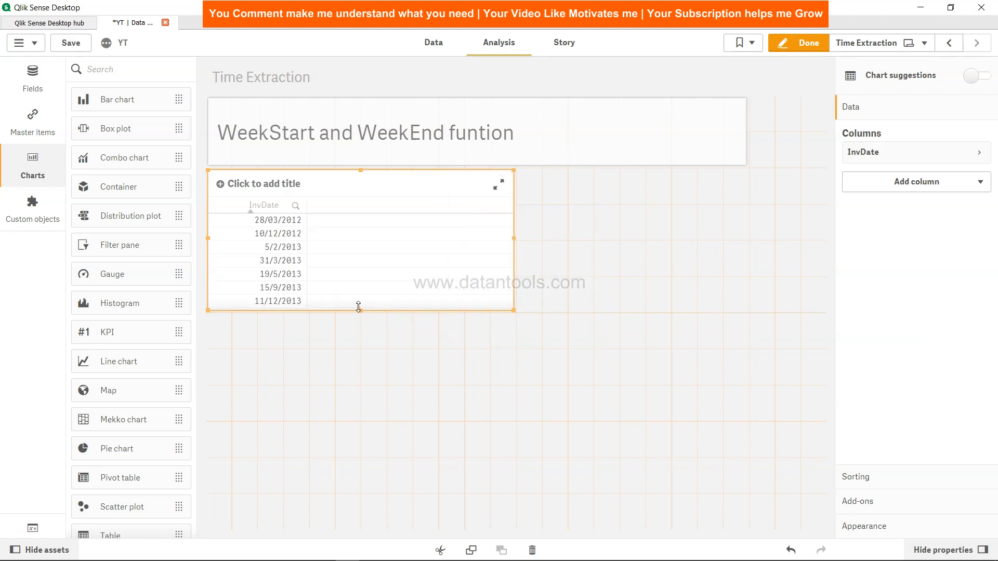
pyautogui.moveTo(359, 307); pyautogui.dragTo(369, 431)
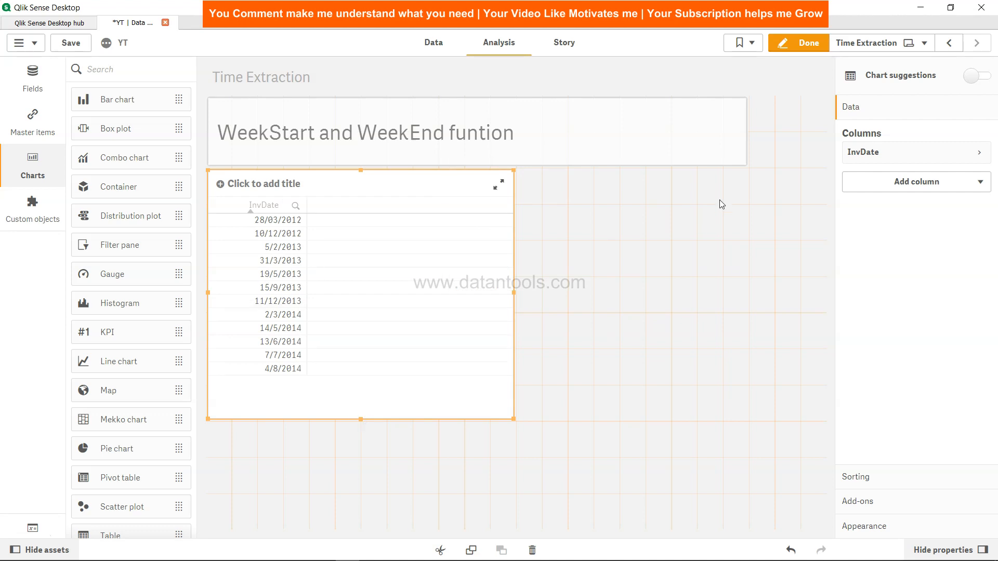
# Add WeekStartDate and WeekEndDate as dimension columns to the table
pyautogui.click(932, 178)
pyautogui.click(930, 210)
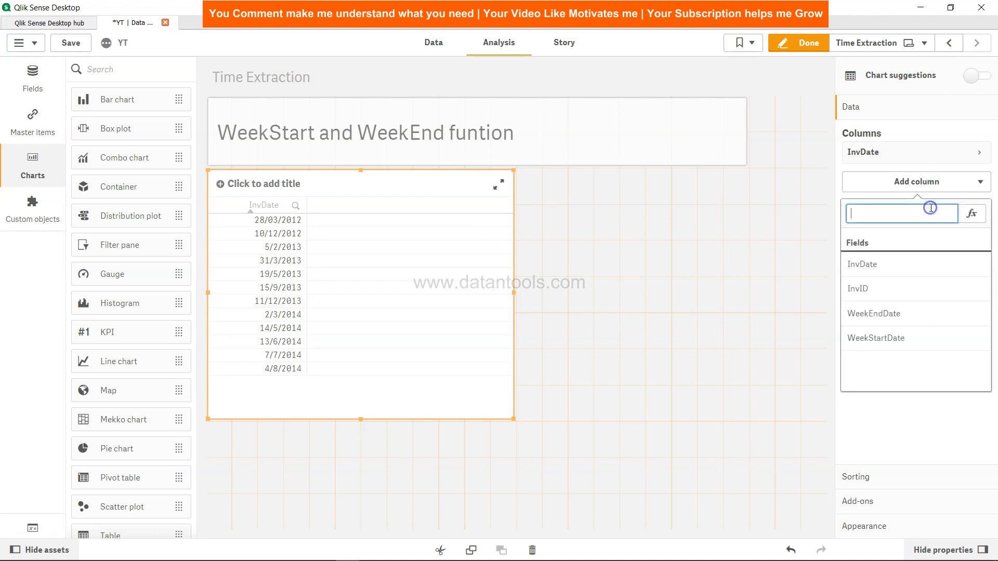
pyautogui.click(905, 338)
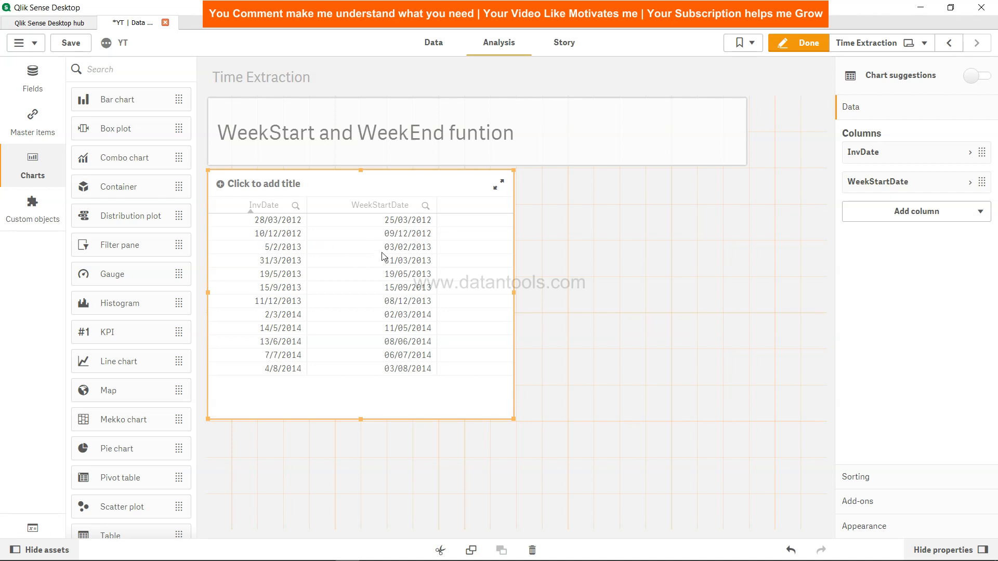
pyautogui.click(940, 209)
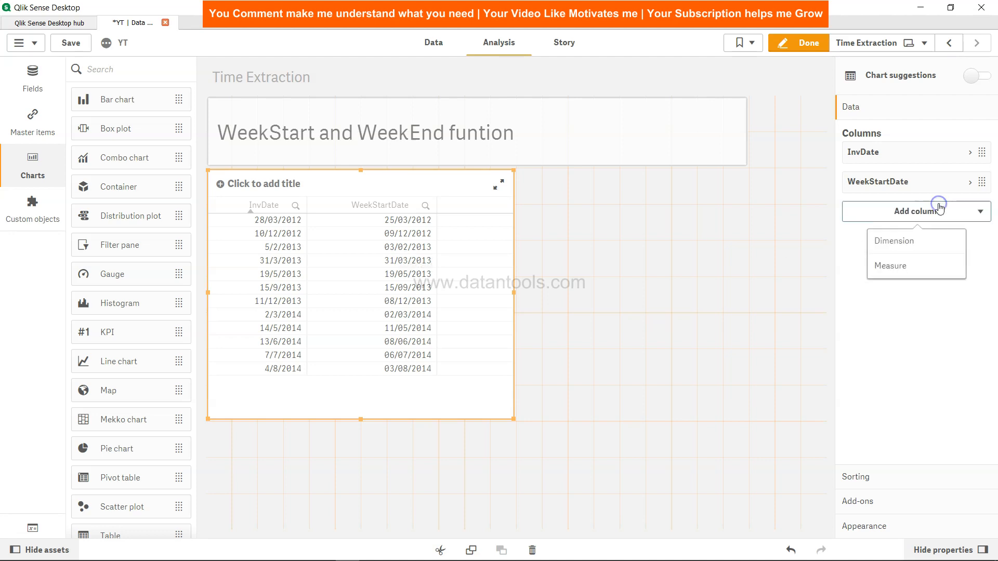
pyautogui.click(925, 238)
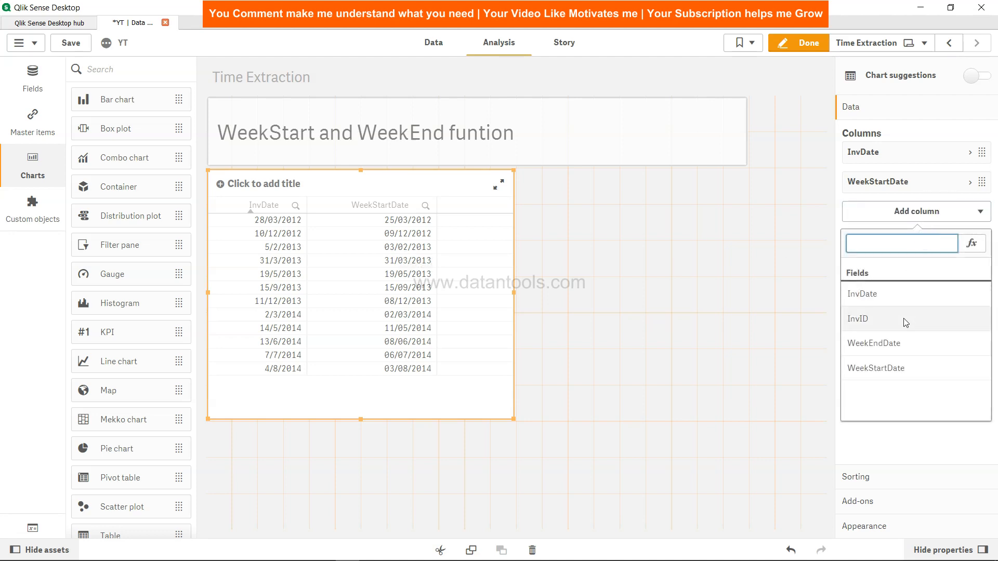
pyautogui.click(902, 344)
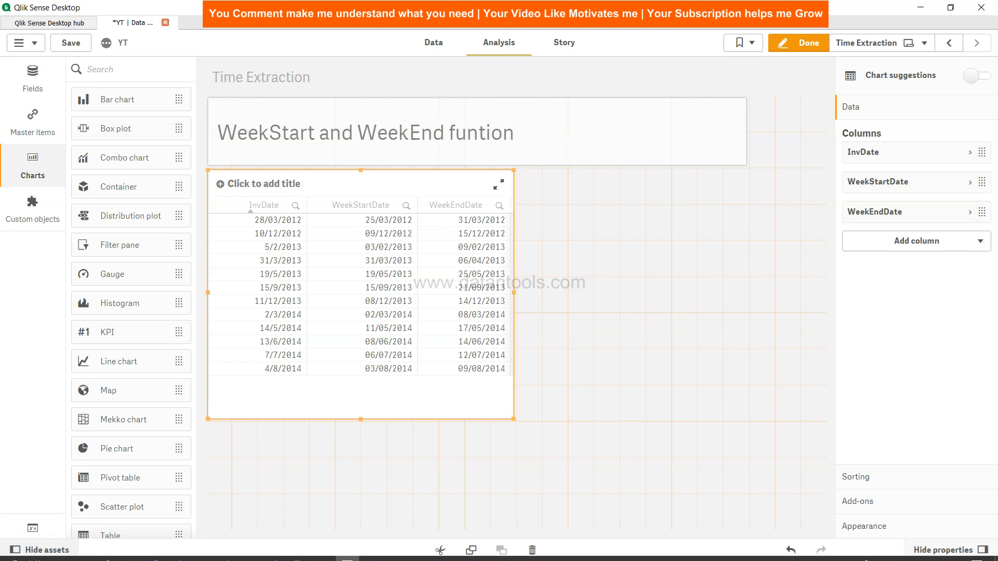
# Open the system calendar and go to March 2012 to check the week start and end dates
pyautogui.click(933, 554)
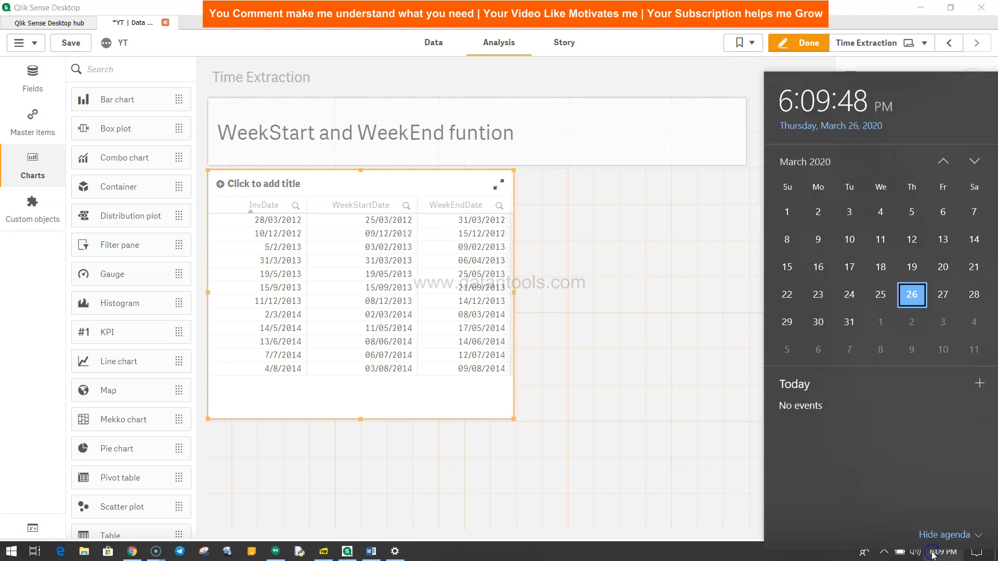
pyautogui.click(805, 152)
pyautogui.click(796, 154)
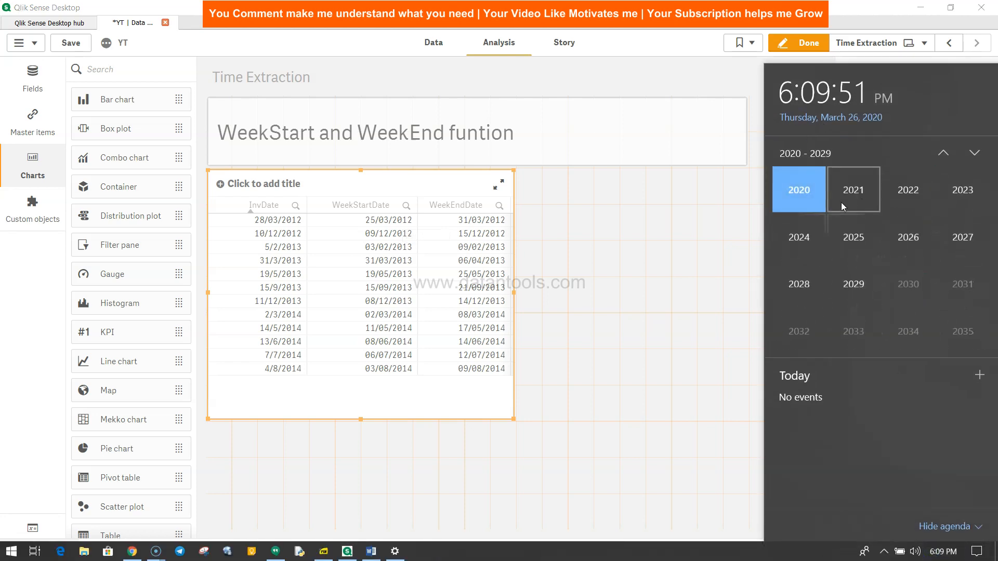
pyautogui.click(942, 153)
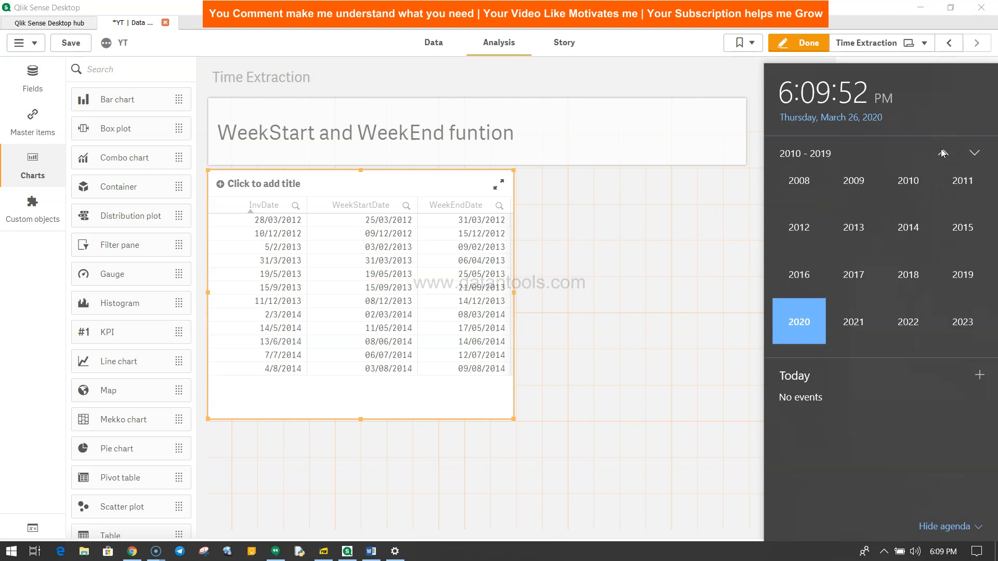
pyautogui.click(802, 241)
pyautogui.click(914, 198)
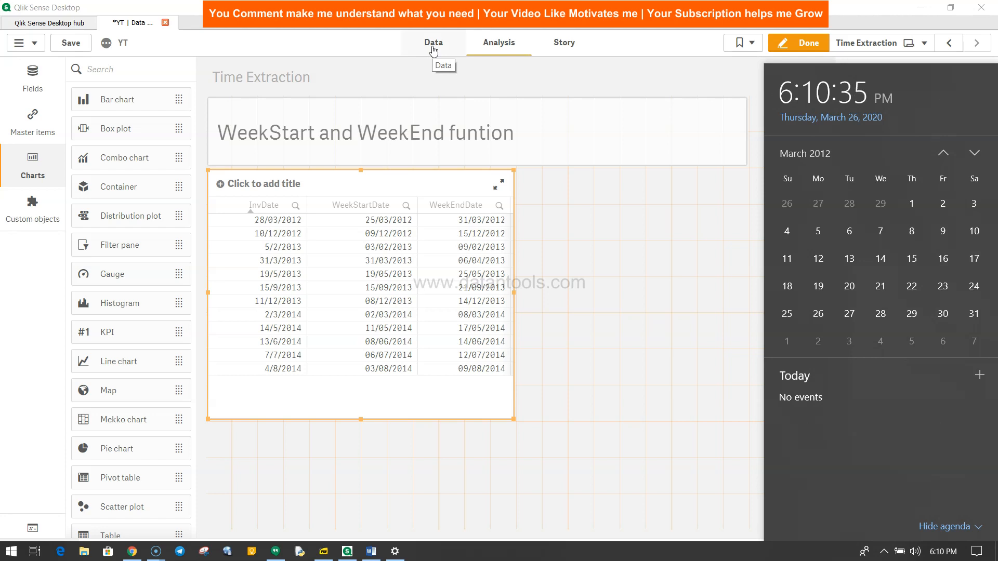
# Switch to Paint (mspaint) and paste the screenshot of the table beside the March 2012 calendar
pyautogui.press('super+r')
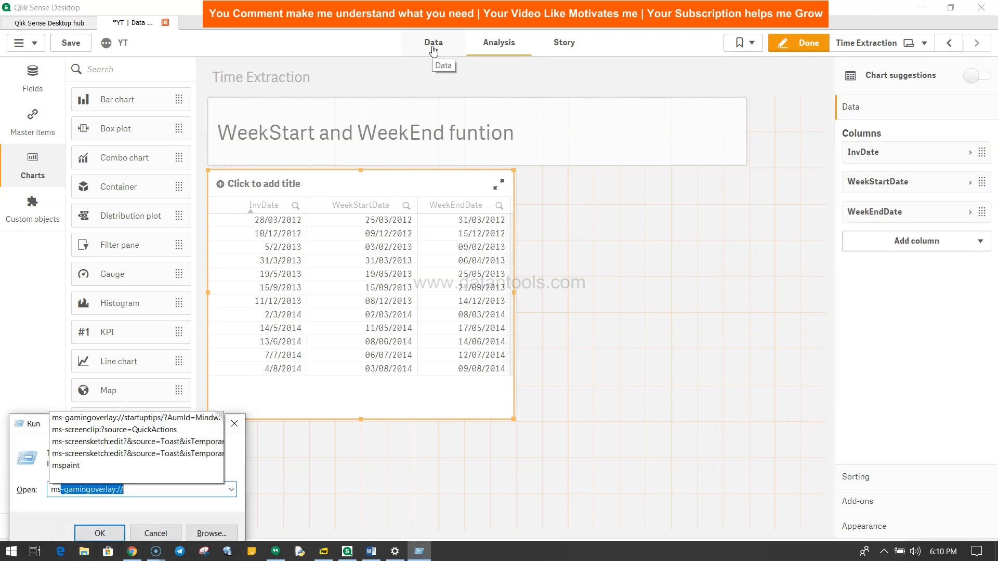
pyautogui.write('mspaint')
pyautogui.press('Return')
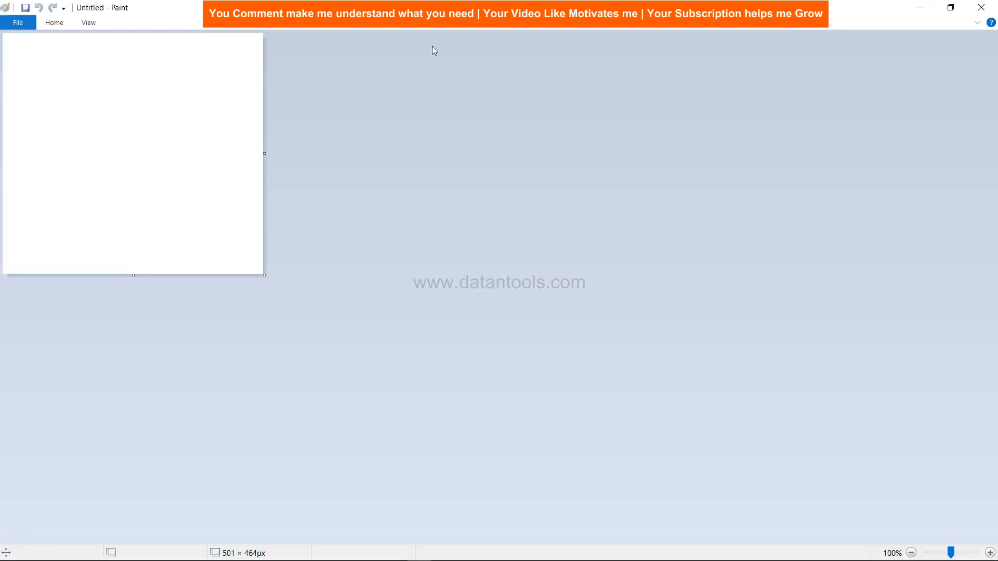
pyautogui.hotkey('ctrl', 'v')
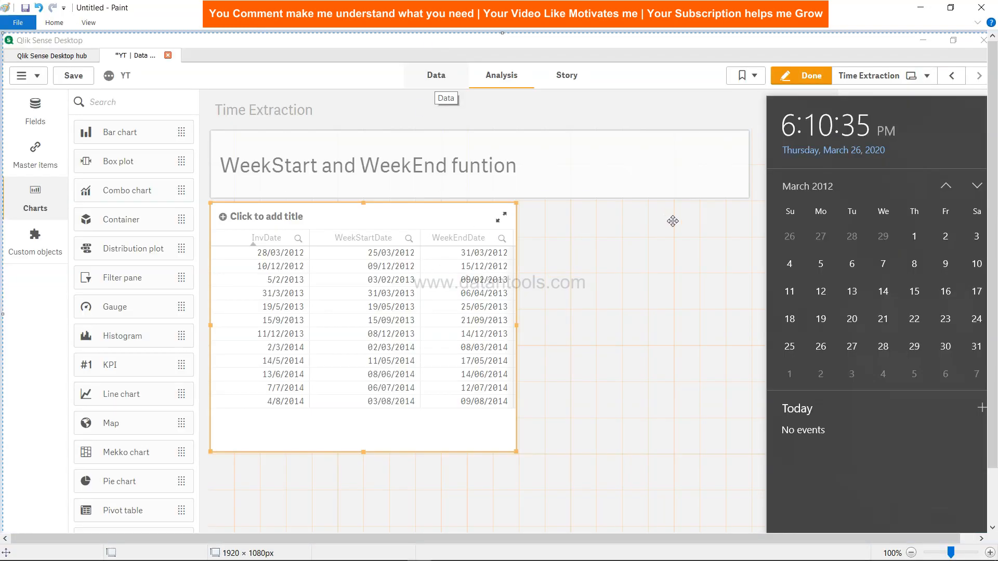
# Switch to Qlik Sense Desktop and add 0 as the third argument of both WeekStart and WeekEnd in the week_calc load statement
pyautogui.hotkey('alt', 'Tab')
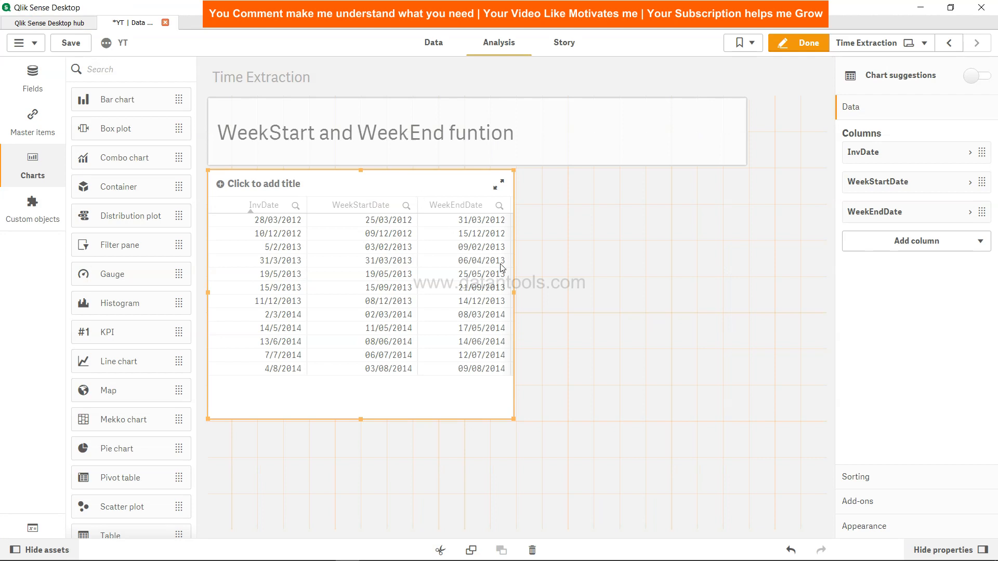
pyautogui.click(421, 45)
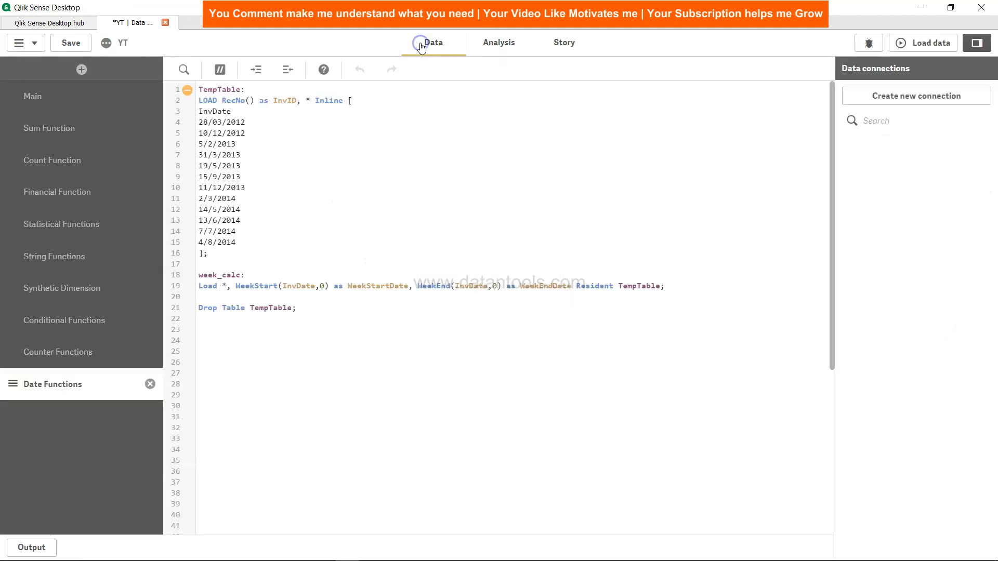
pyautogui.click(323, 286)
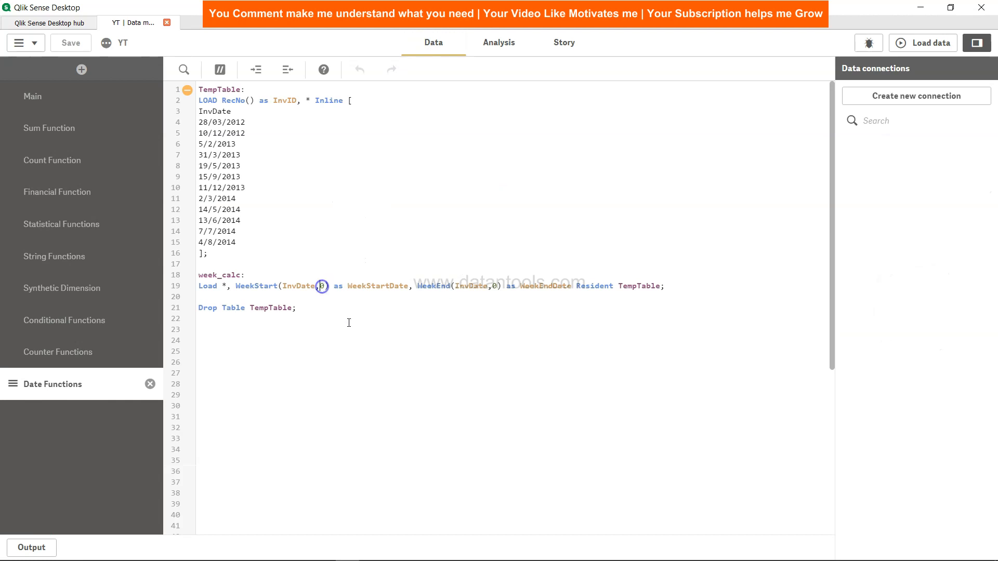
pyautogui.click(322, 286)
pyautogui.write(',')
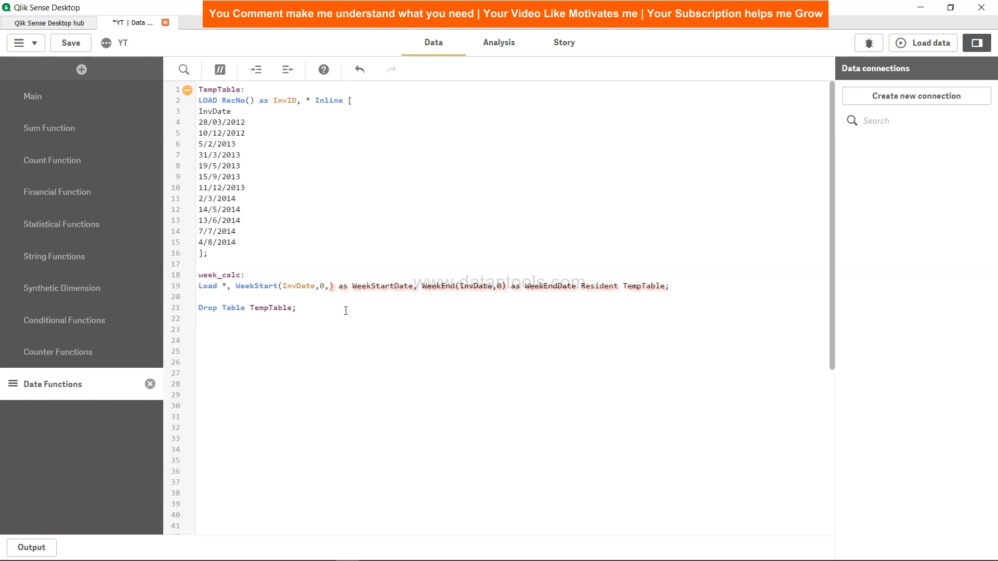
pyautogui.click(345, 311)
pyautogui.click(328, 286)
pyautogui.write('0')
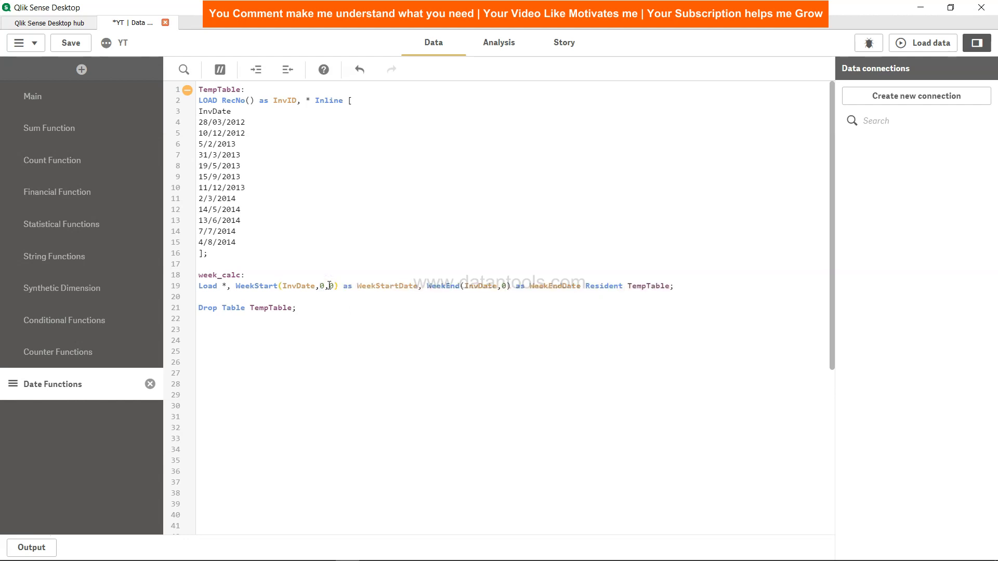
pyautogui.click(508, 286)
pyautogui.write(',0')
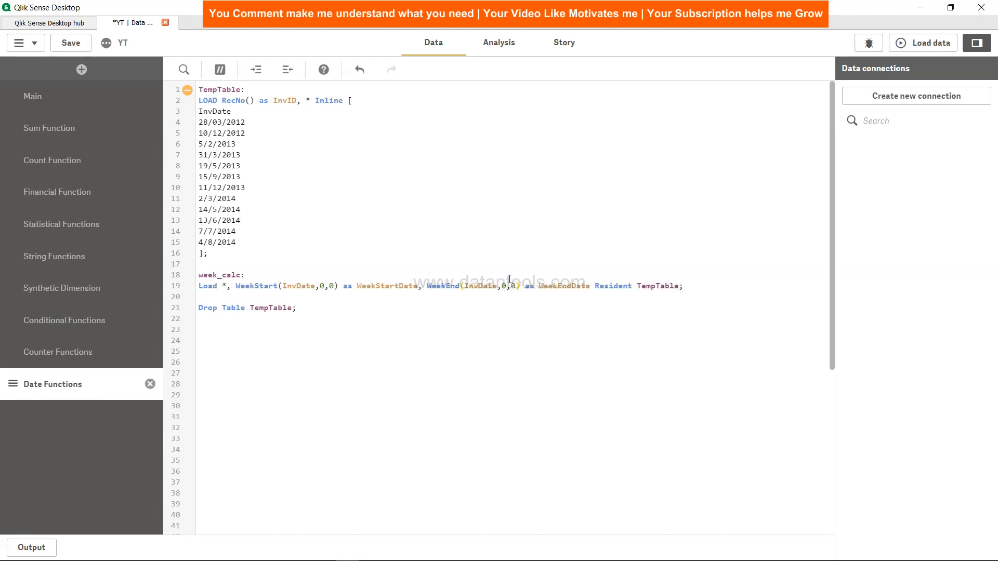
# Save the app, reload the data and return to the Time Extraction sheet to check the recalculated week dates
pyautogui.click(72, 42)
pyautogui.click(948, 45)
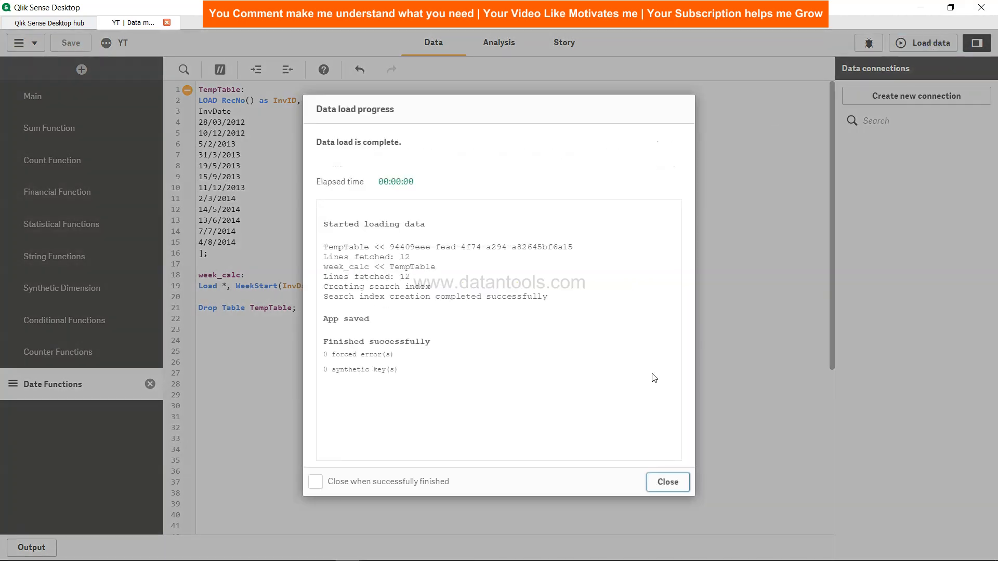
pyautogui.click(667, 482)
pyautogui.click(508, 41)
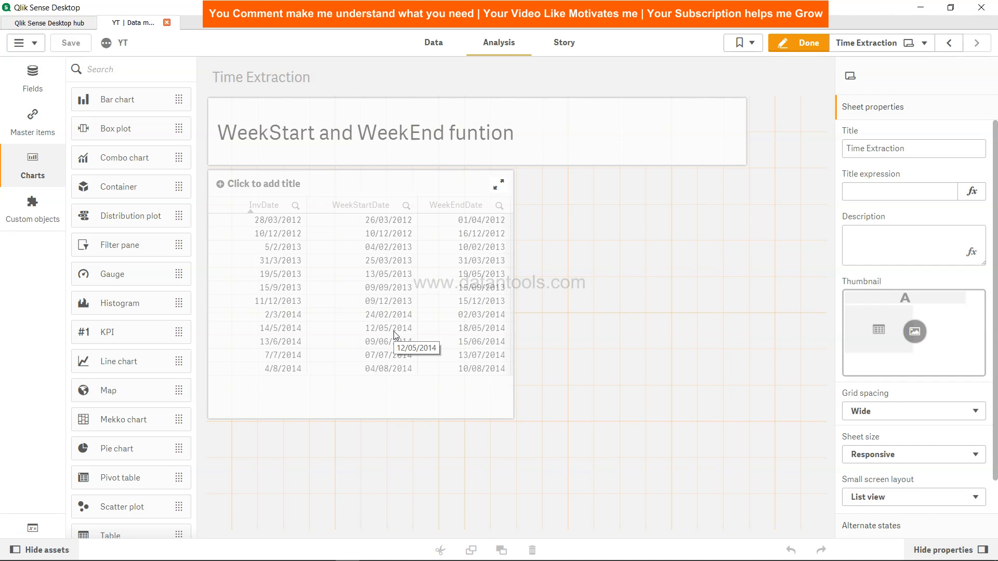
# Go back to the load script and examine the second and third arguments of the WeekStart function
pyautogui.click(433, 41)
pyautogui.click(335, 286)
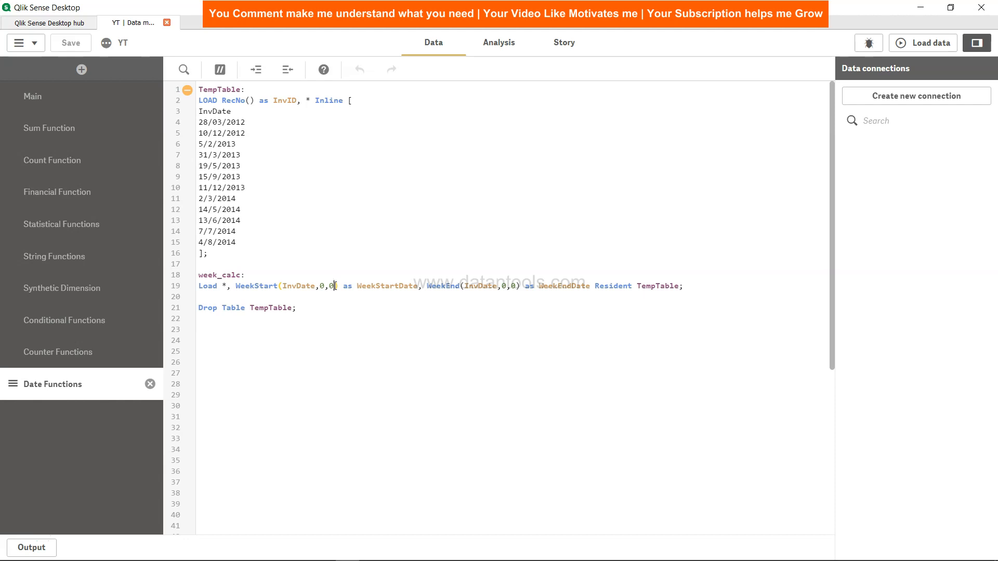
pyautogui.click(325, 283)
pyautogui.click(321, 284)
pyautogui.click(332, 286)
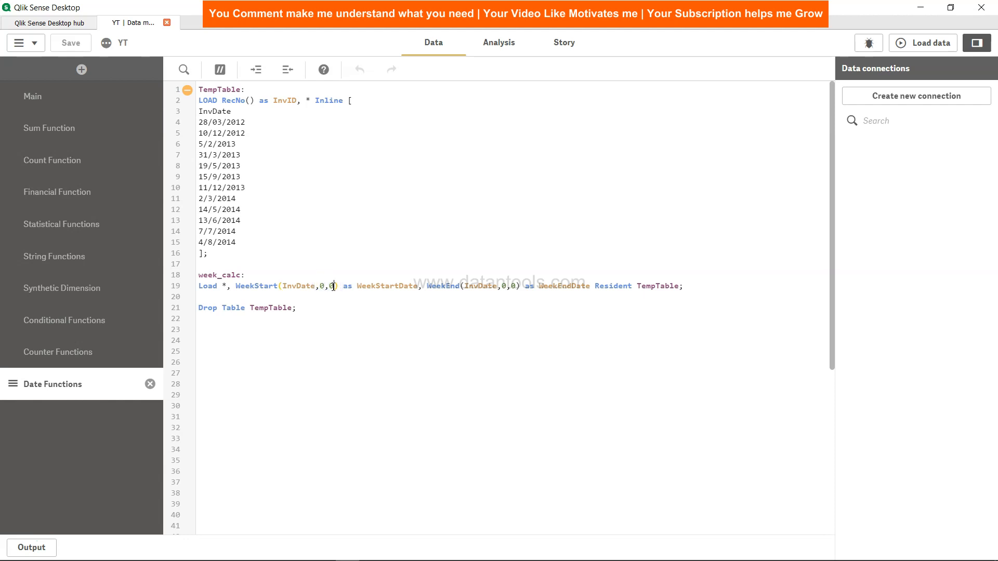